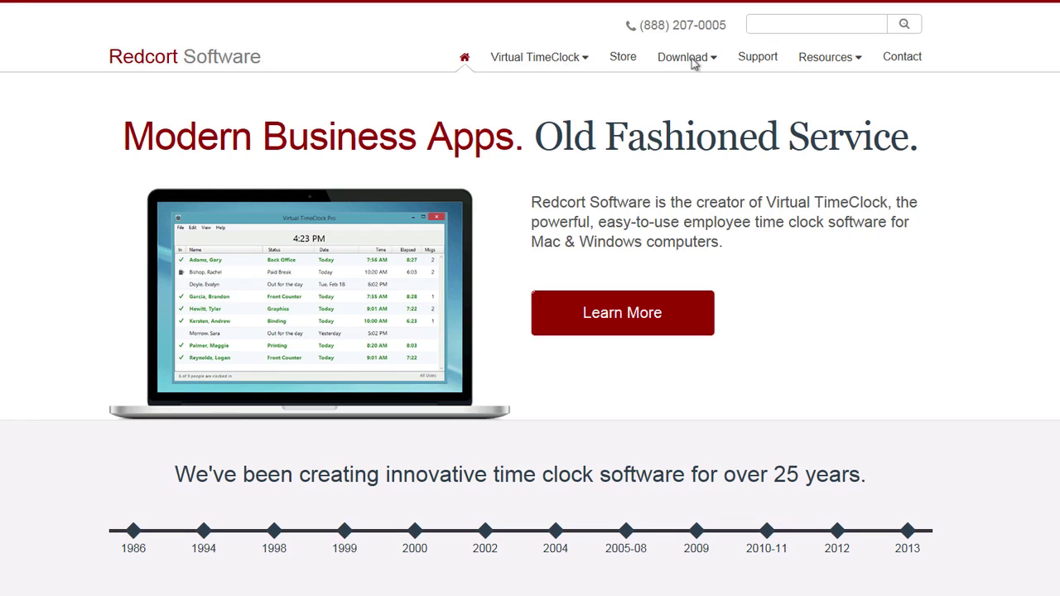
# - Open the Download Virtual TimeClock Basic page from the site's Download menu
pyautogui.moveTo(693, 69)
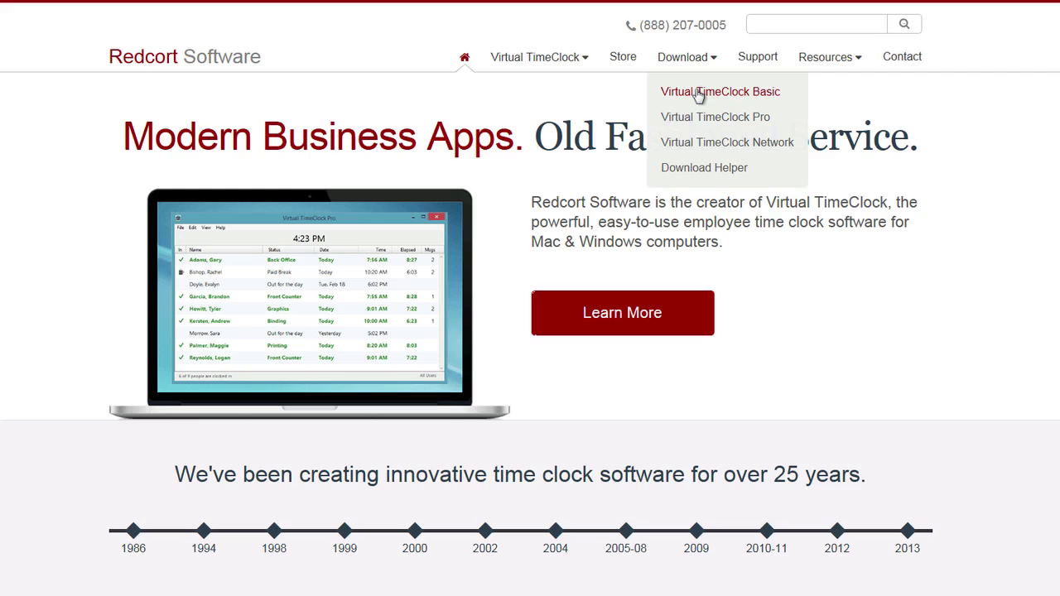
pyautogui.click(698, 93)
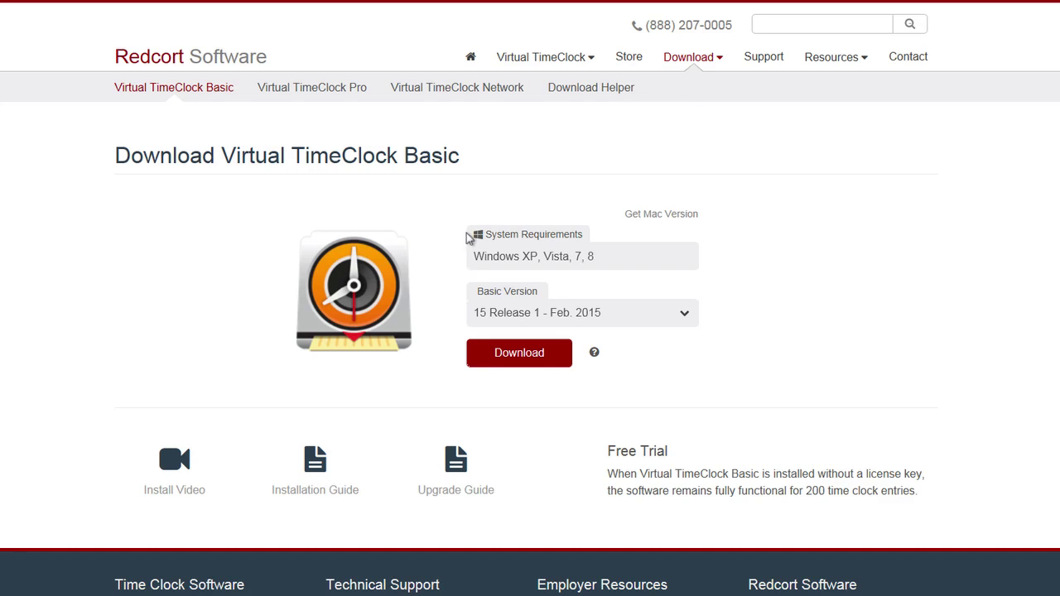
# - Download and run the installer, accept the license, and install with the default folder and desktop icon
pyautogui.click(502, 361)
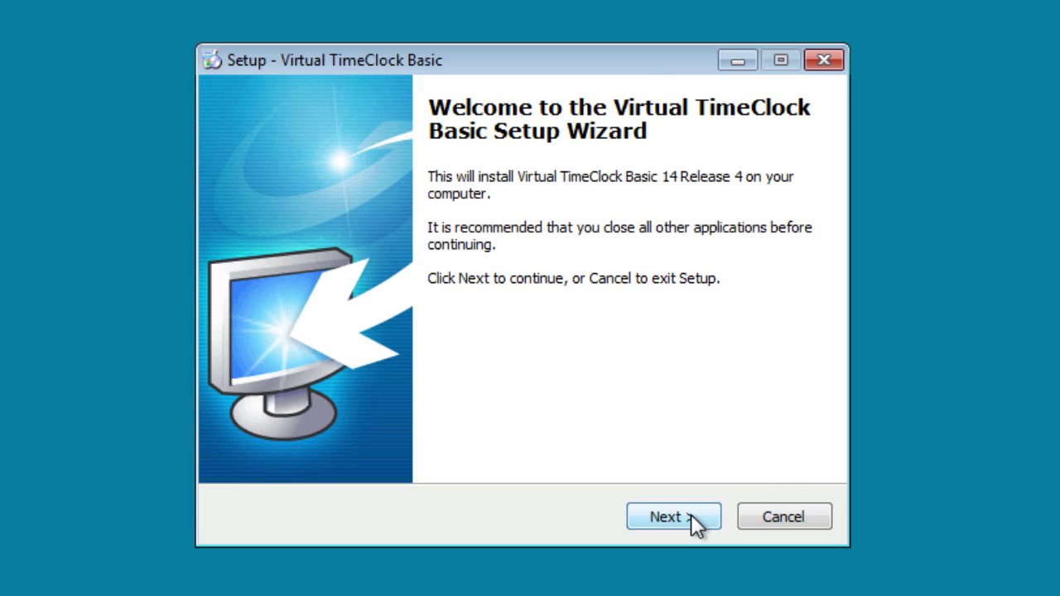
pyautogui.click(691, 514)
pyautogui.click(421, 437)
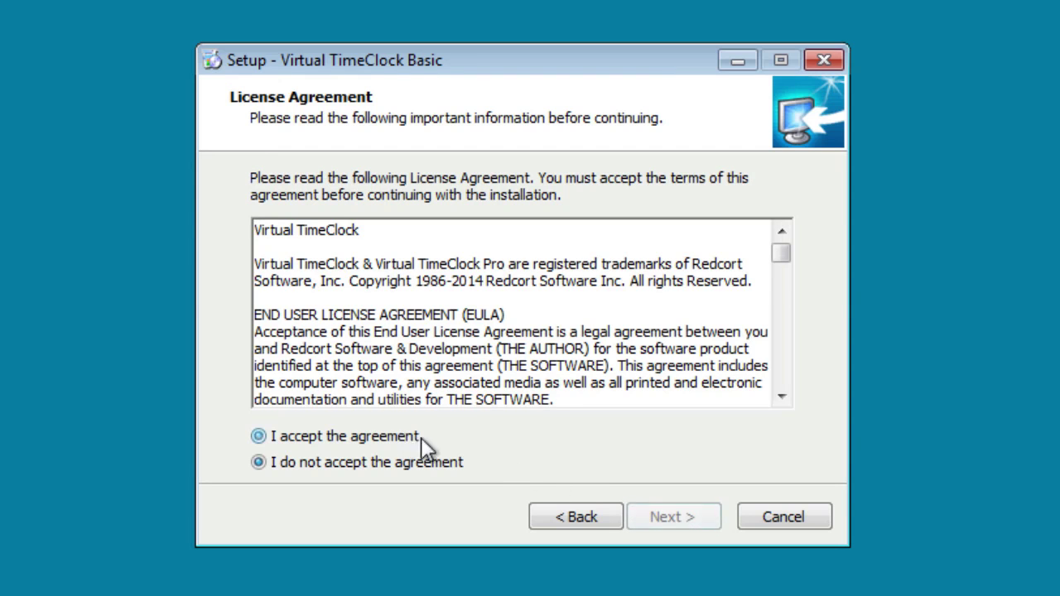
pyautogui.click(661, 509)
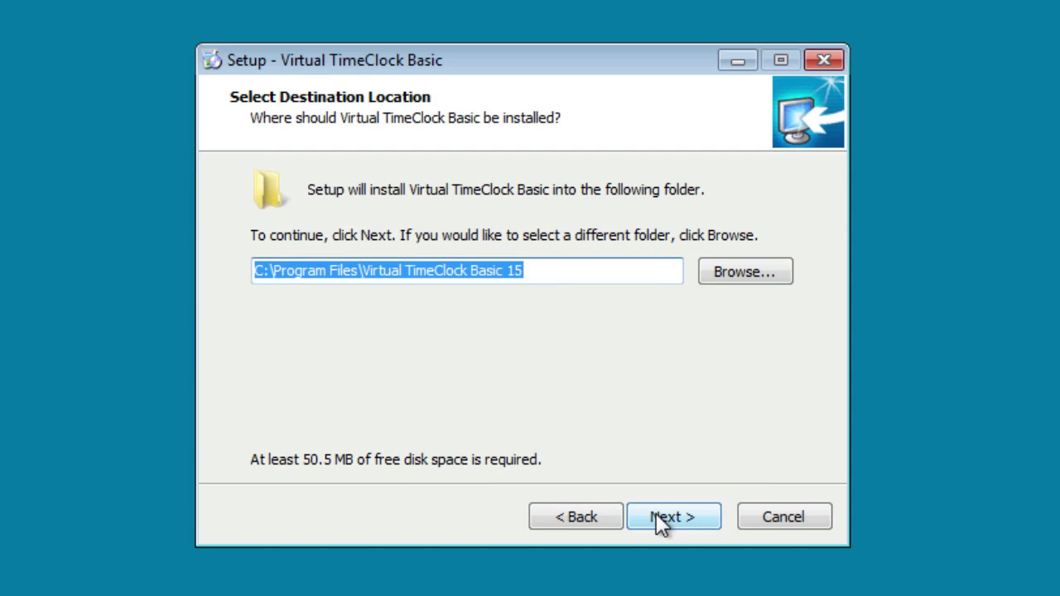
pyautogui.click(656, 515)
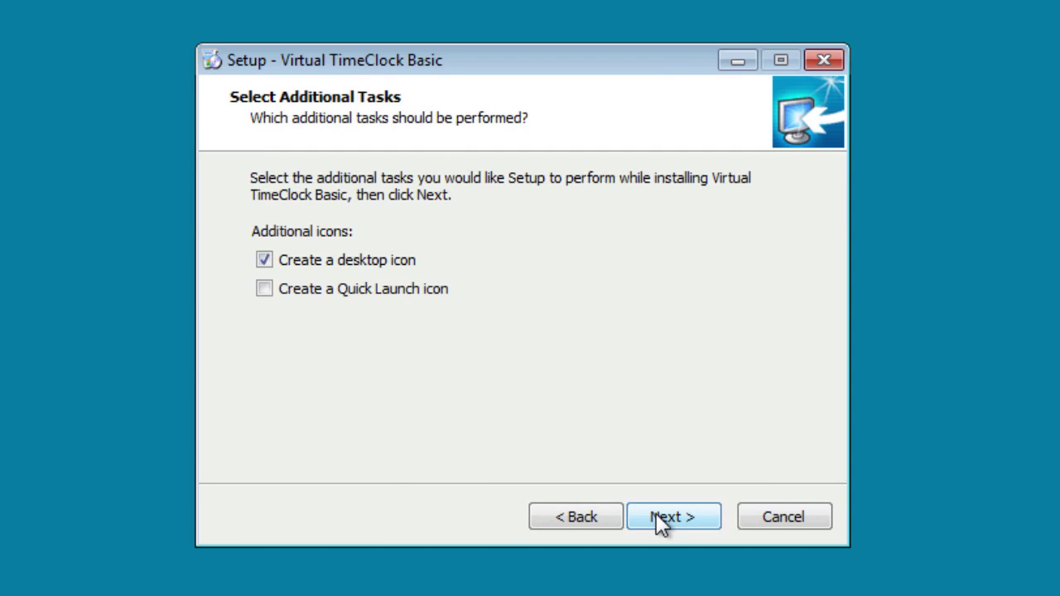
pyautogui.click(656, 515)
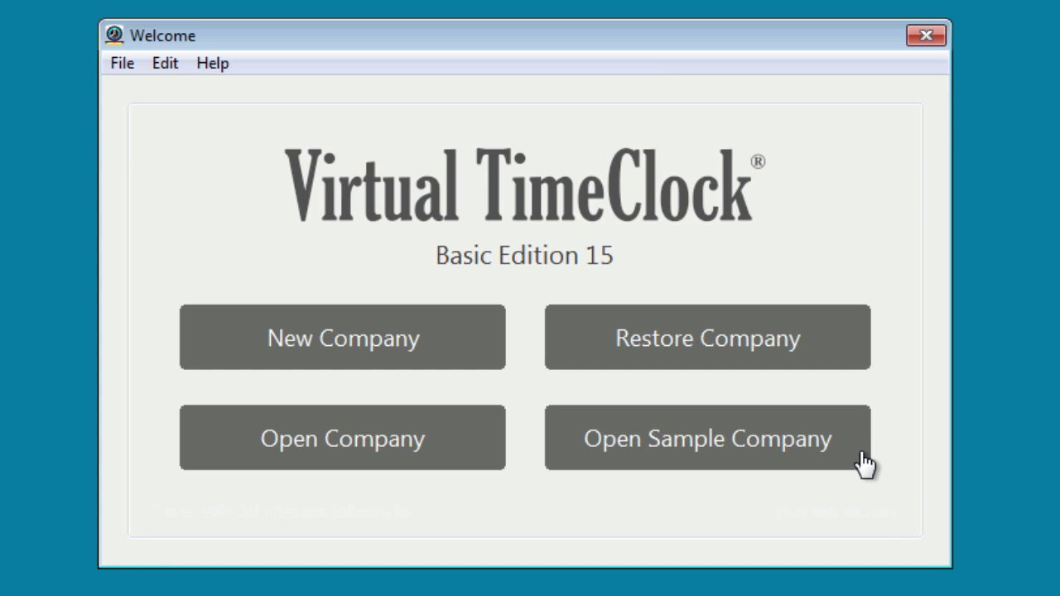
# - Start a new company file named 'Redcort Software' with the administrator's first and last name
pyautogui.click(470, 355)
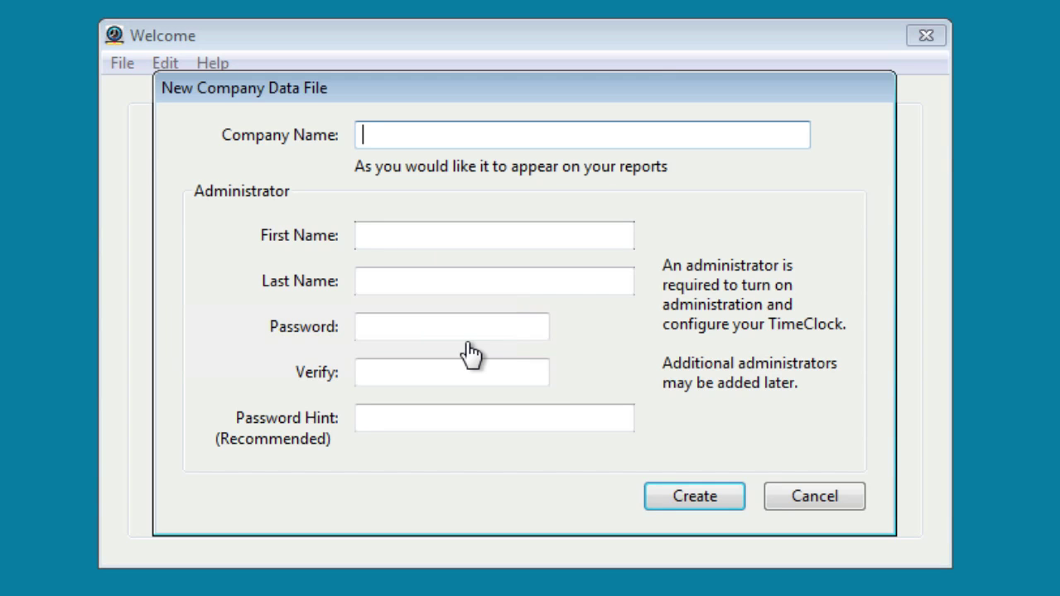
pyautogui.write('Redcort Software')
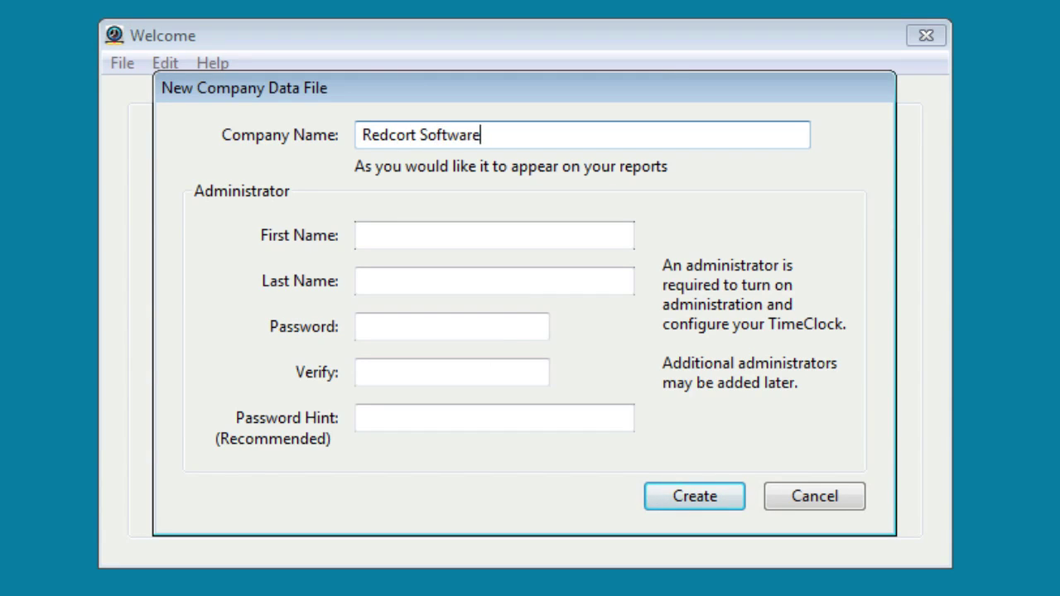
pyautogui.press('Tab')
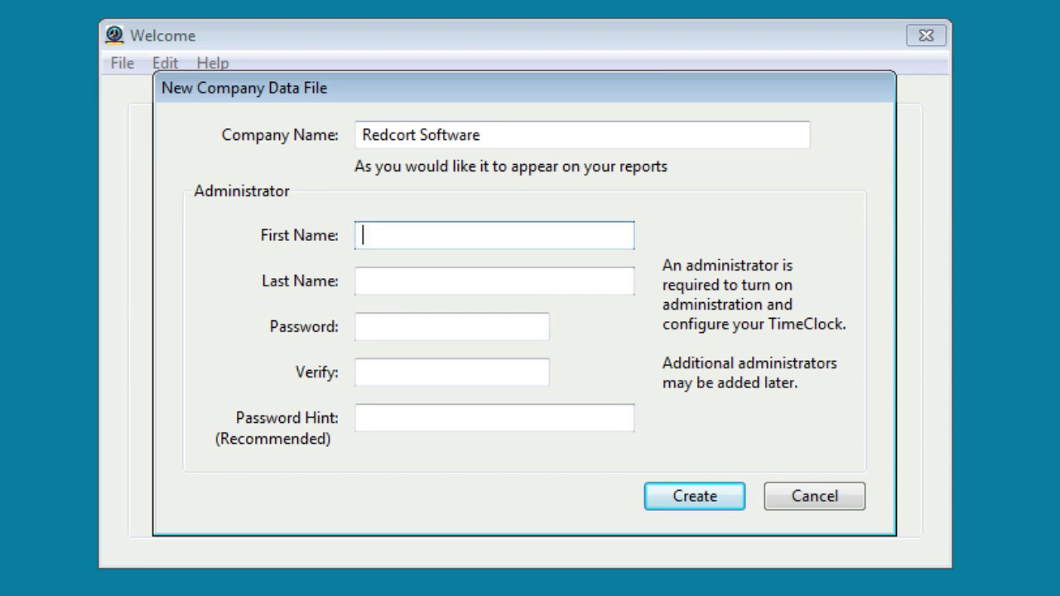
pyautogui.press('Tab')
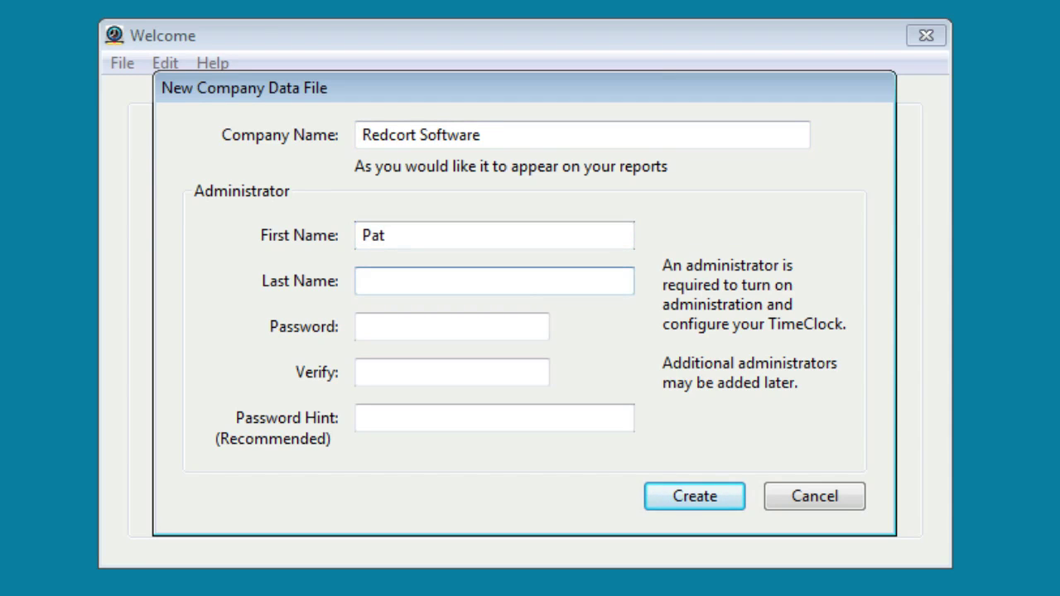
# - Enter and verify the administrator password, then create the company database
pyautogui.press('Tab')
pyautogui.write('***')
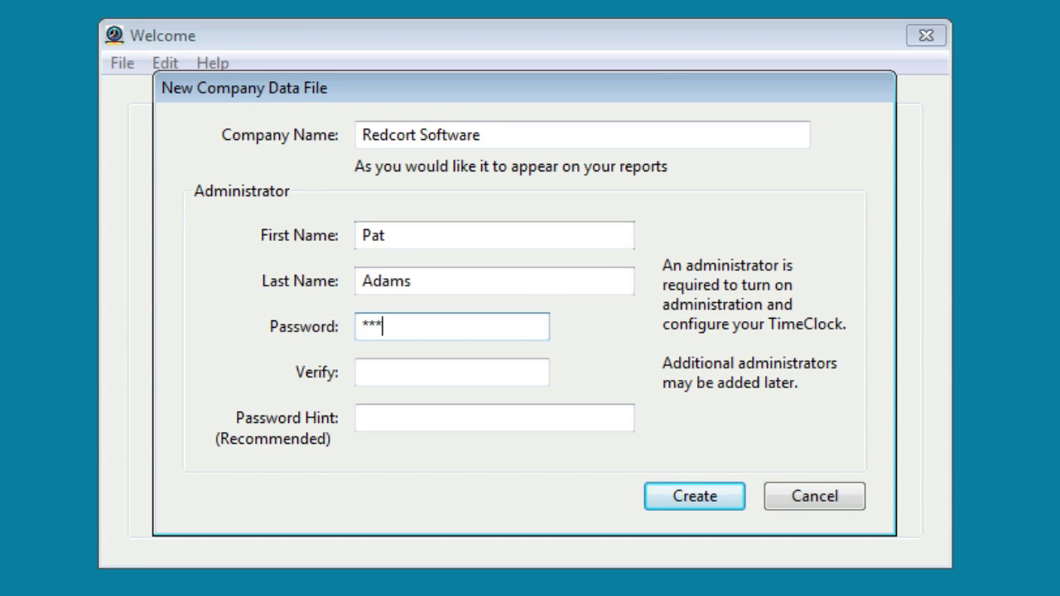
pyautogui.press('Tab')
pyautogui.write('***')
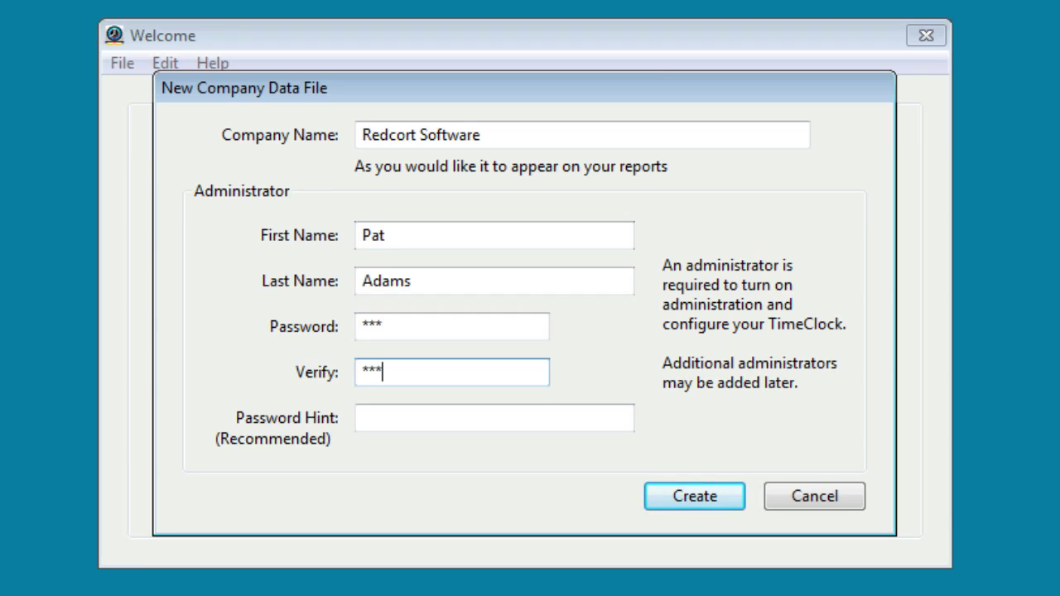
pyautogui.click(690, 492)
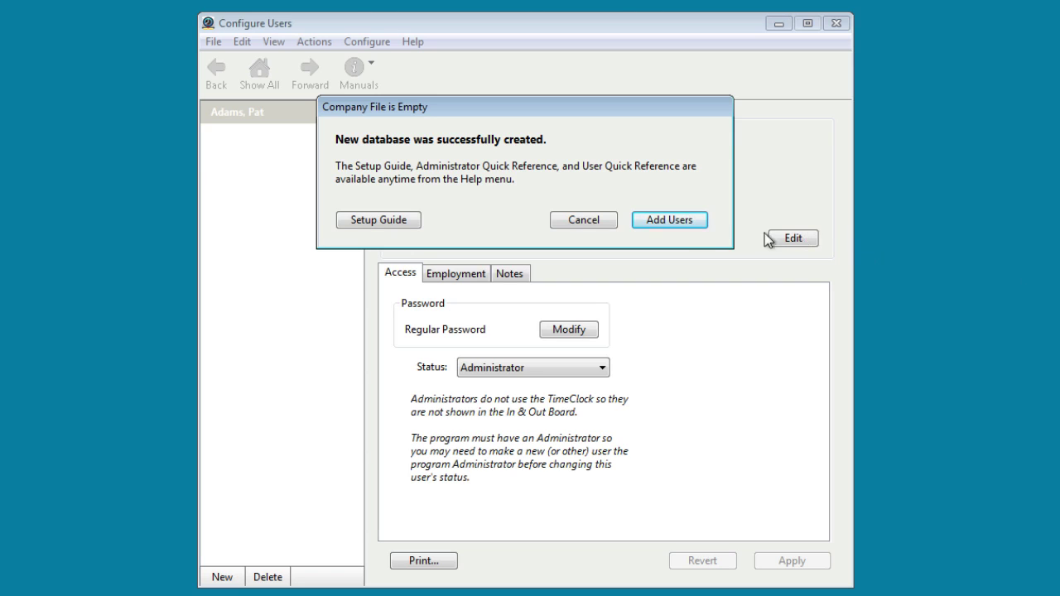
# - Add a new user with the employee's first and last name and save it
pyautogui.click(691, 221)
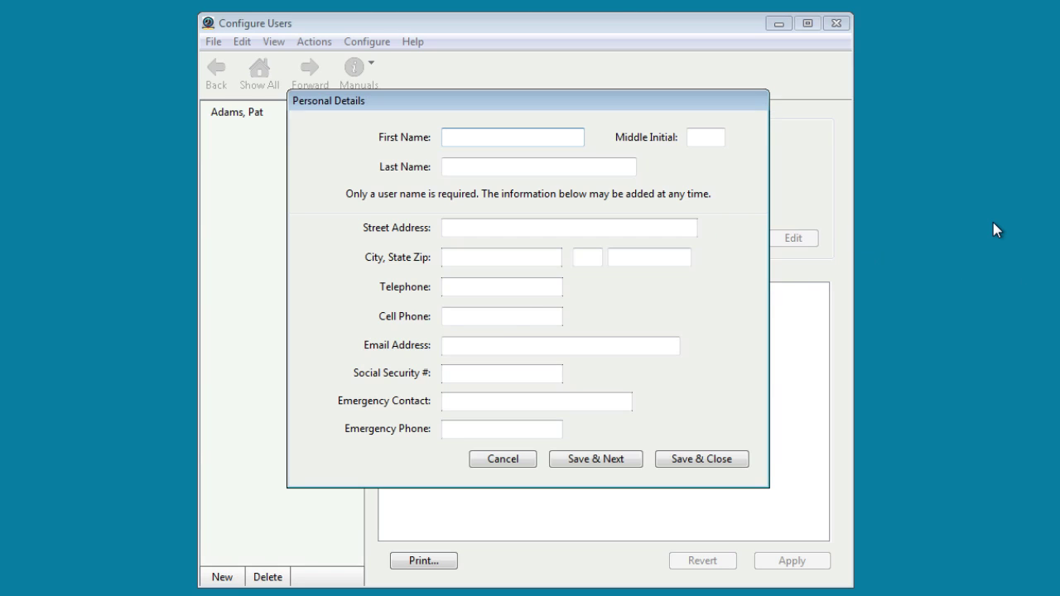
pyautogui.press('Tab')
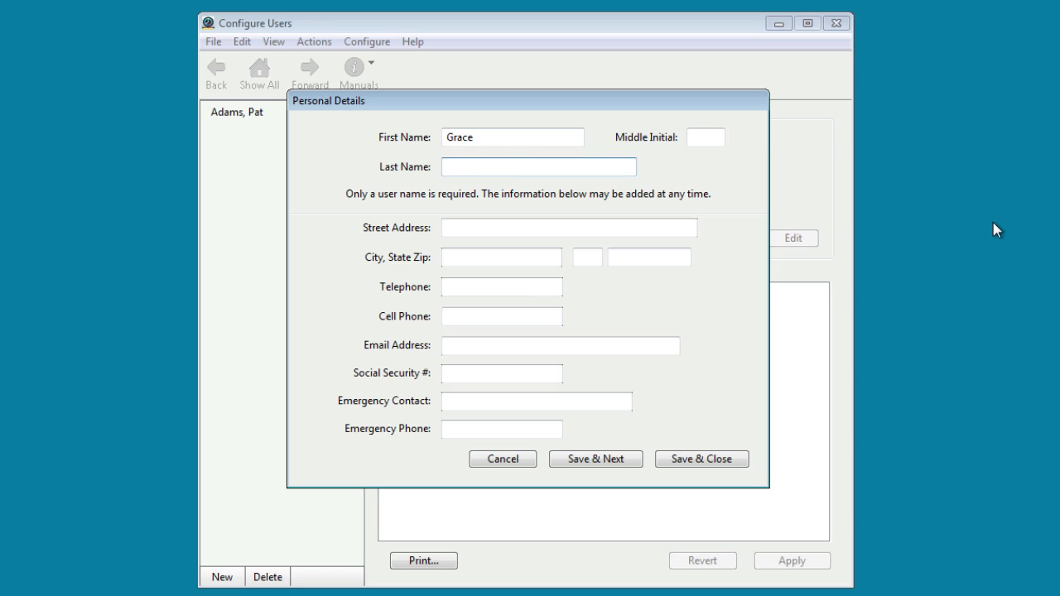
pyautogui.click(701, 459)
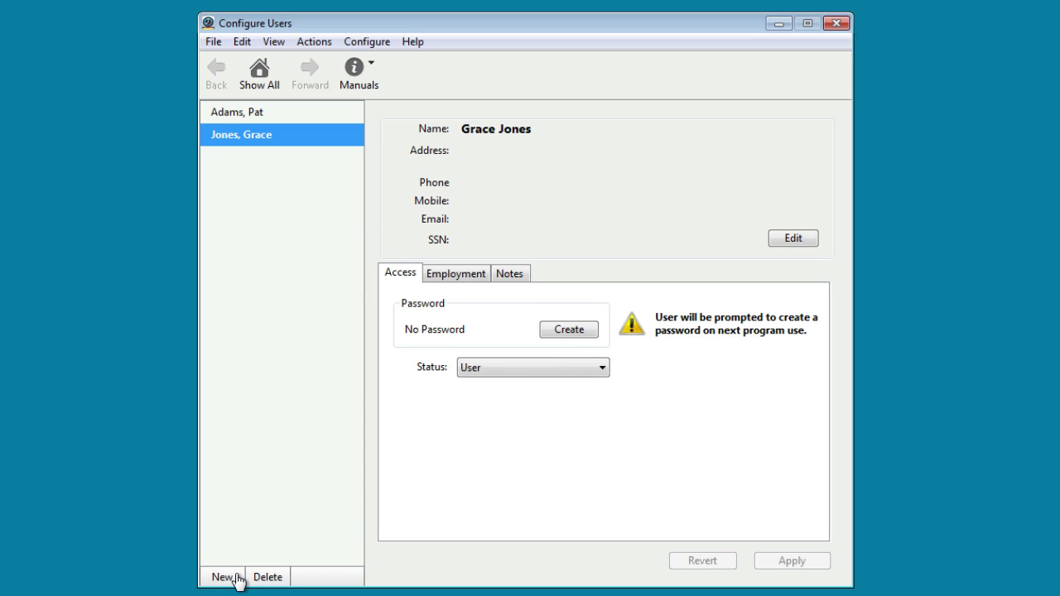
# - Return to the Show All configuration overview
pyautogui.click(259, 75)
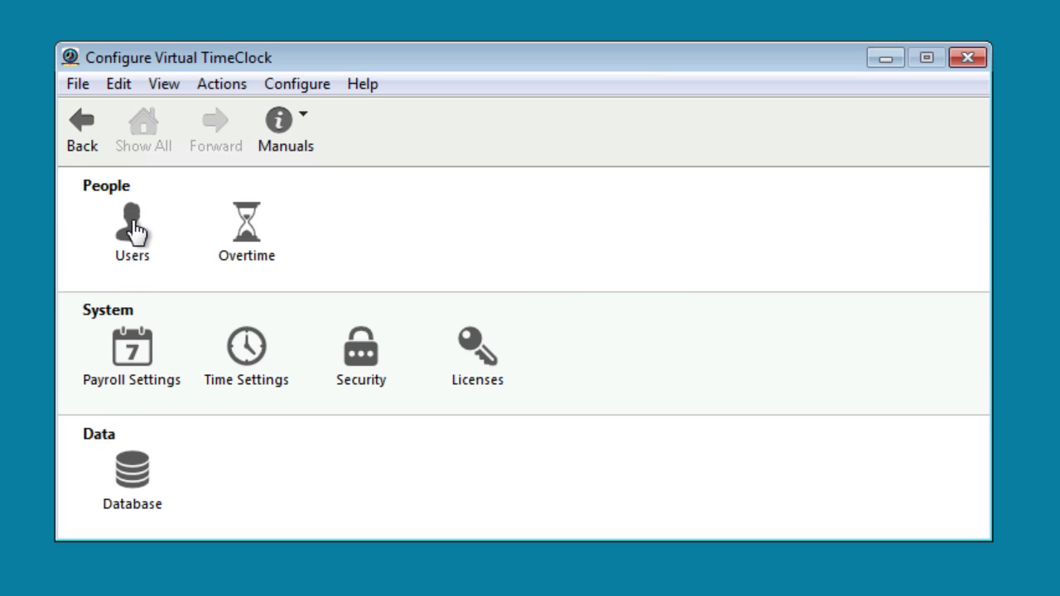
# - Edit the existing overtime rule, renaming it to 'Weekly'
pyautogui.click(243, 231)
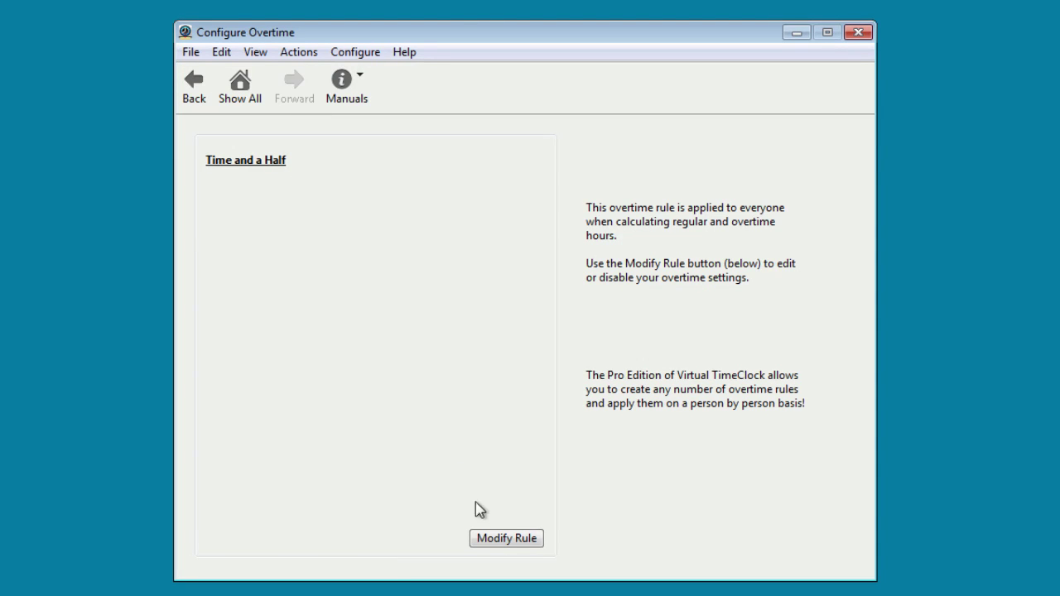
pyautogui.click(504, 539)
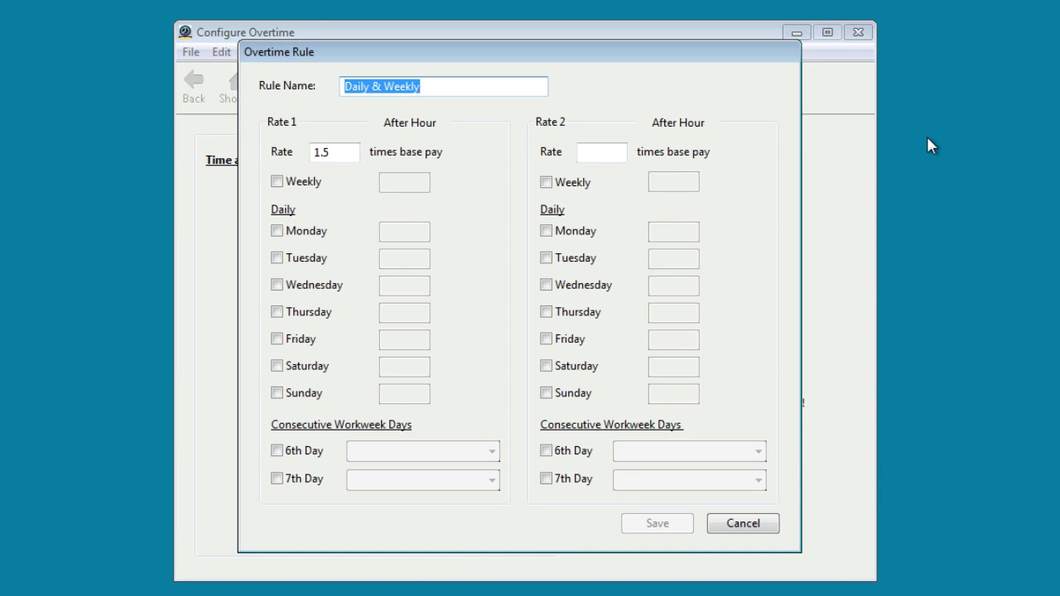
pyautogui.press('BackSpace')
pyautogui.write('Weekly')
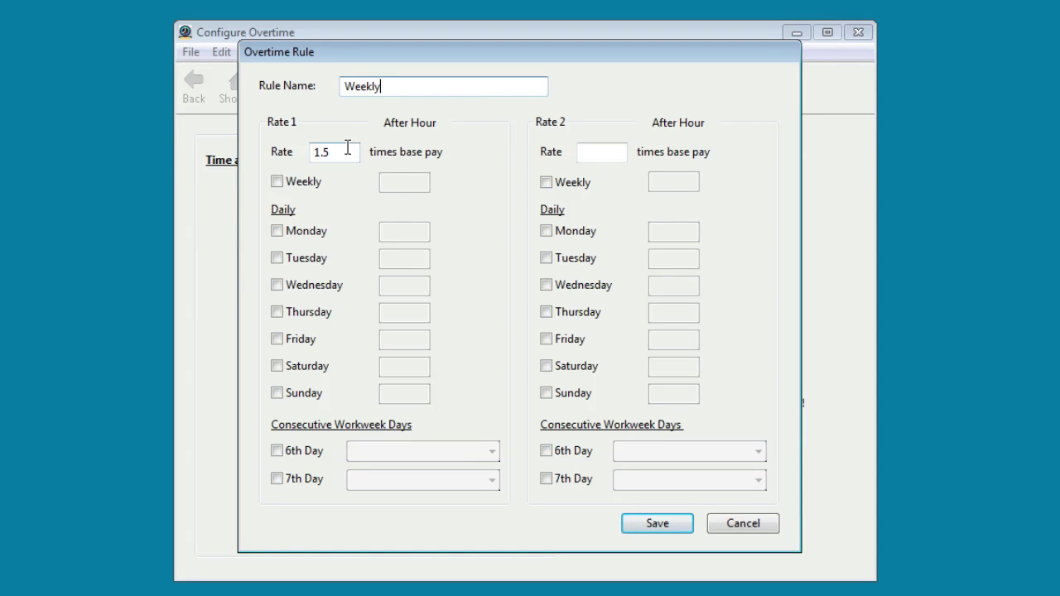
# - Enable weekly overtime after 40 hours and save the rule
pyautogui.click(277, 182)
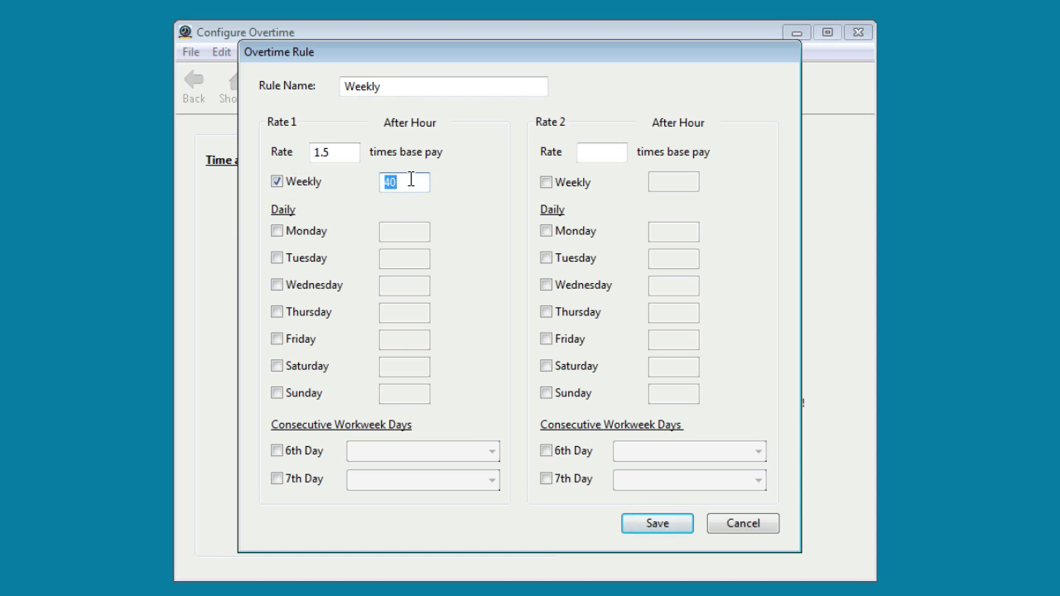
pyautogui.click(411, 180)
pyautogui.click(672, 527)
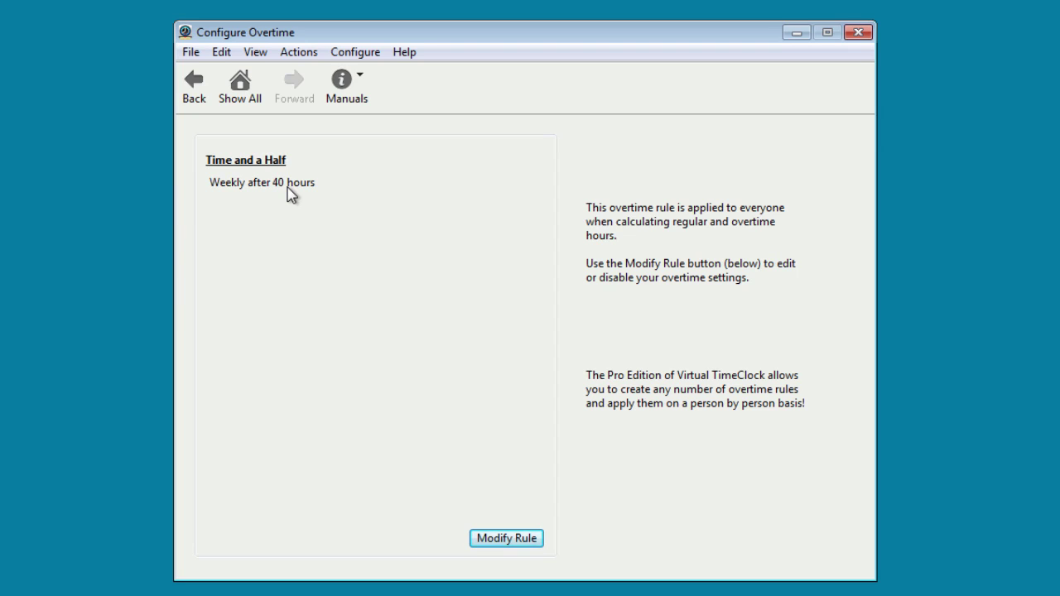
pyautogui.click(239, 87)
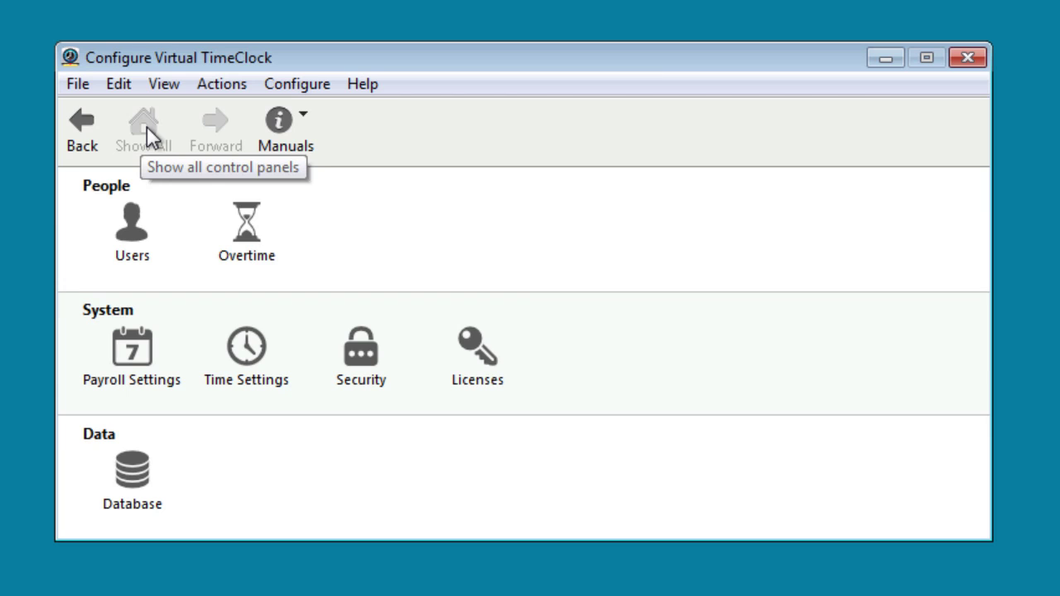
# - Keep Weekly payroll frequency with the 2/23/2015 period and apply the payroll settings
pyautogui.click(133, 355)
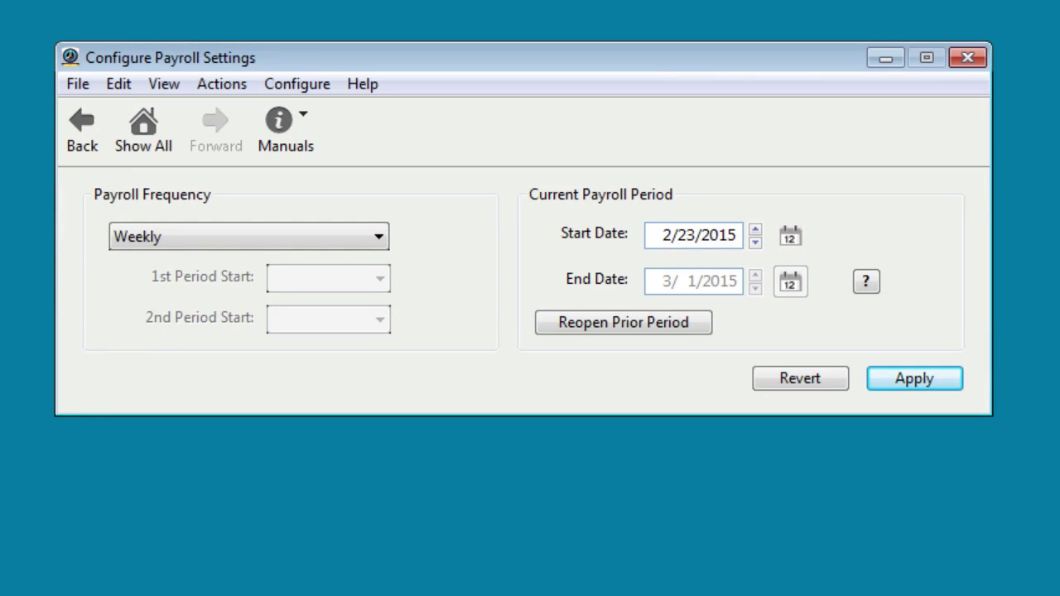
pyautogui.click(381, 234)
pyautogui.click(418, 240)
pyautogui.click(914, 379)
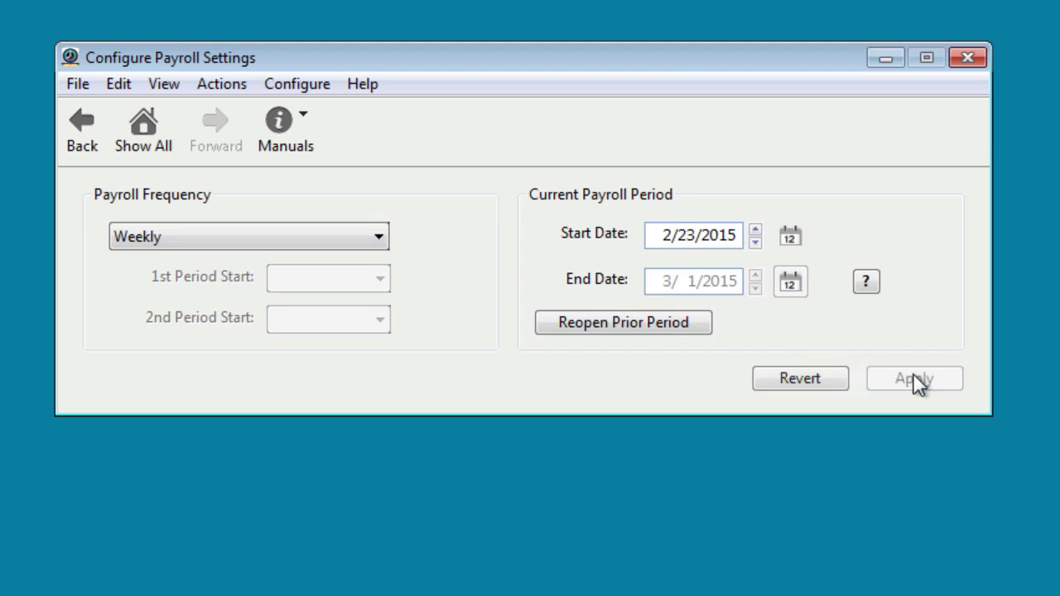
pyautogui.click(147, 129)
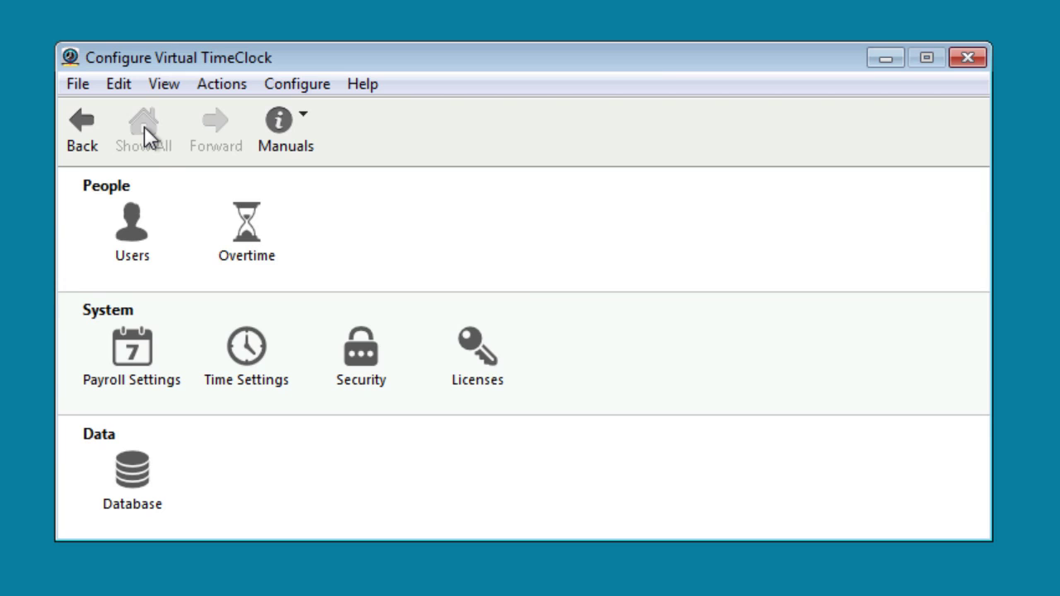
# - Set the workweek to start on Monday and apply the time settings
pyautogui.click(245, 344)
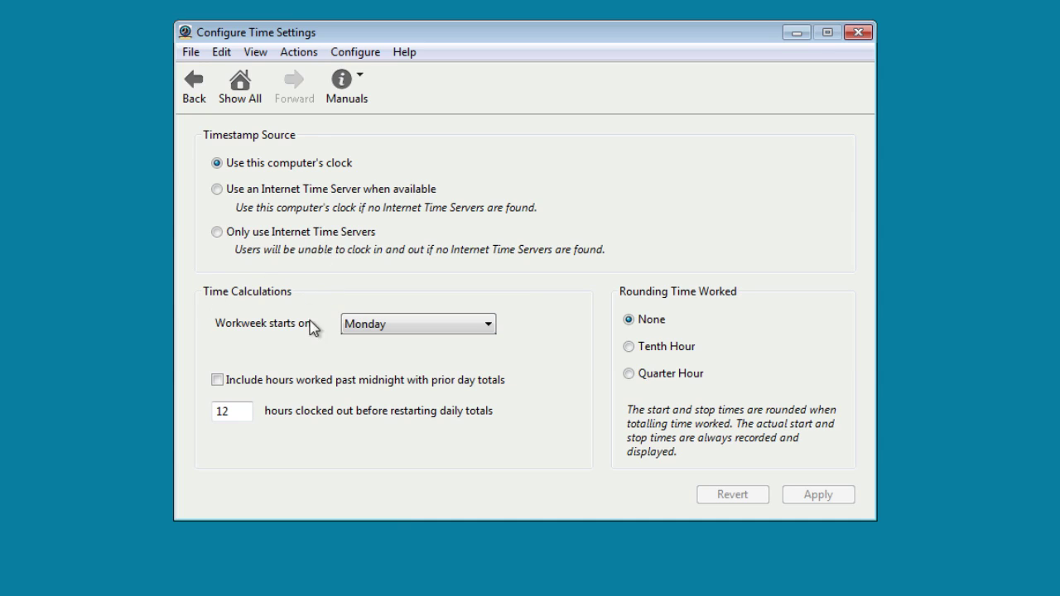
pyautogui.click(489, 330)
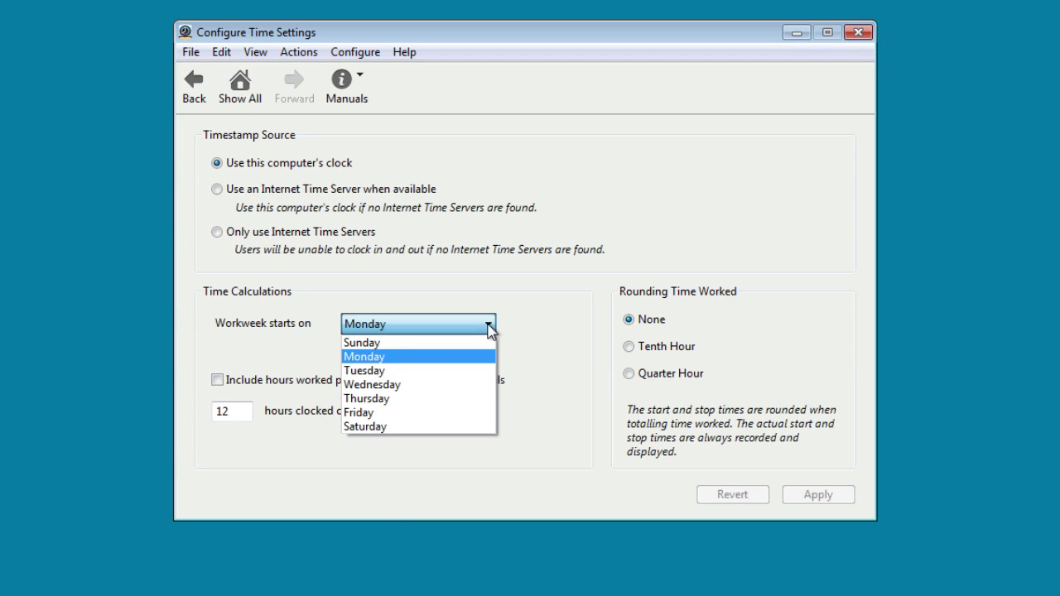
pyautogui.click(489, 329)
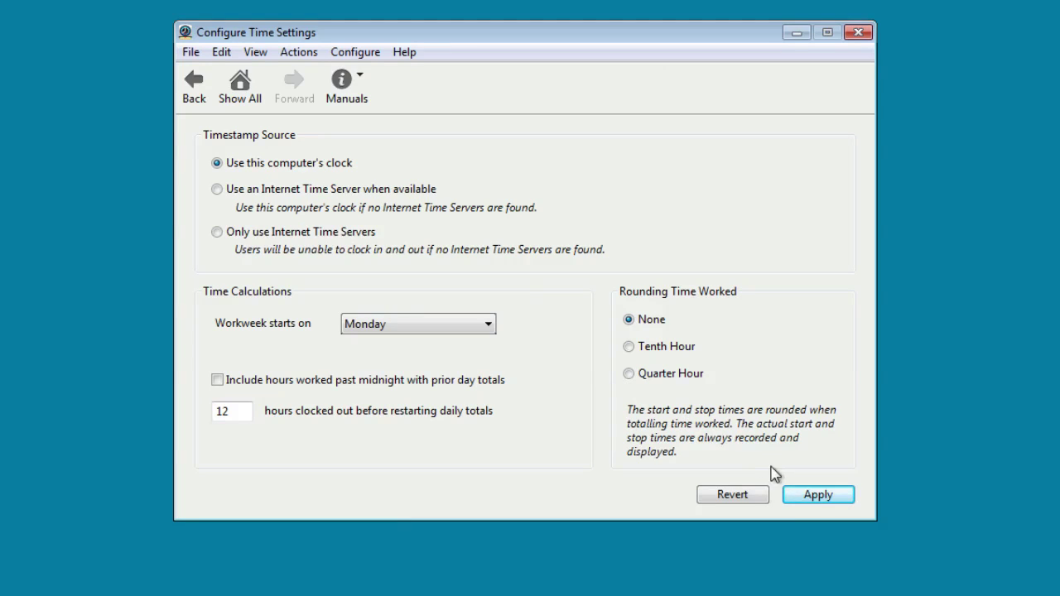
pyautogui.click(818, 496)
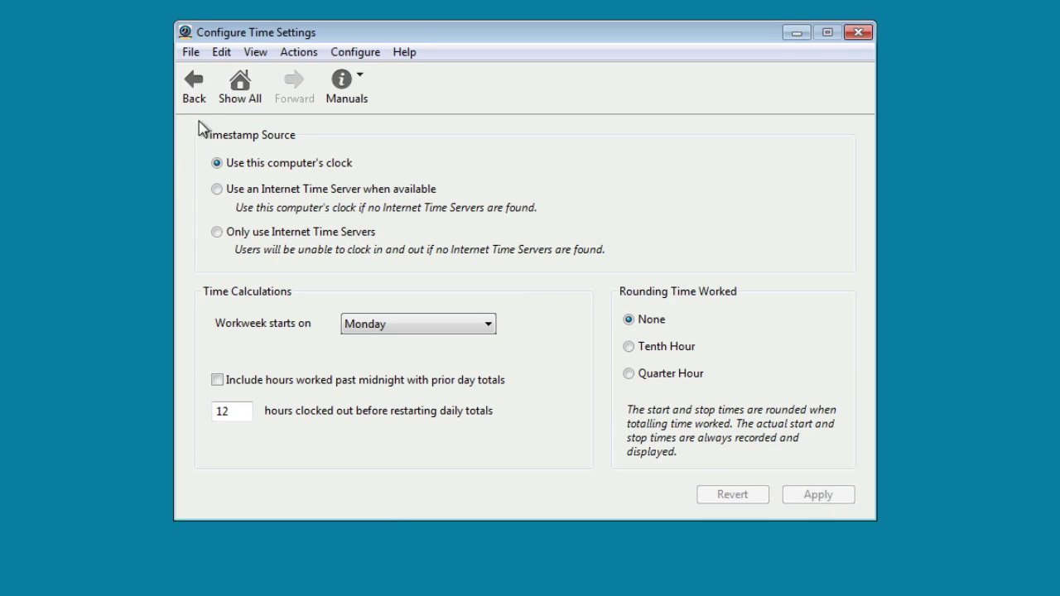
pyautogui.click(233, 87)
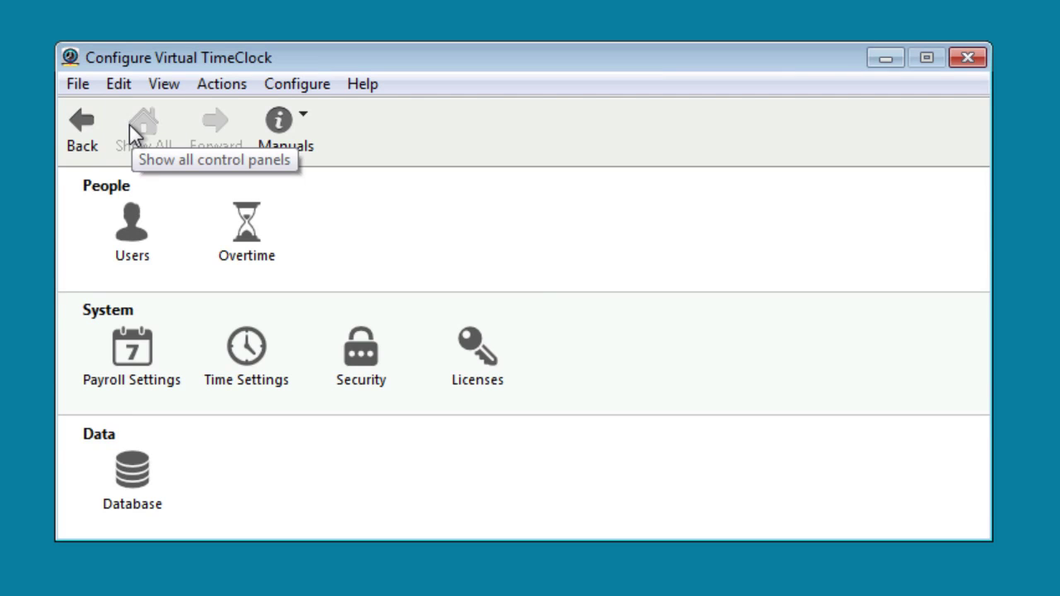
# - Close the Configure Virtual TimeClock window
pyautogui.click(966, 57)
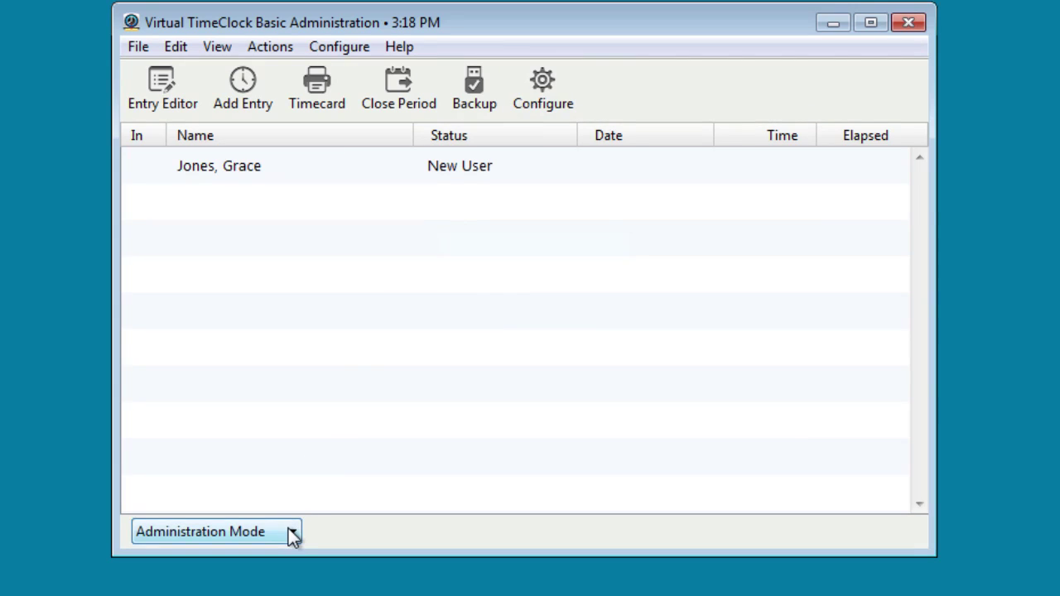
# - Switch the clock to User Mode and glance at the File menu without choosing anything
pyautogui.click(293, 533)
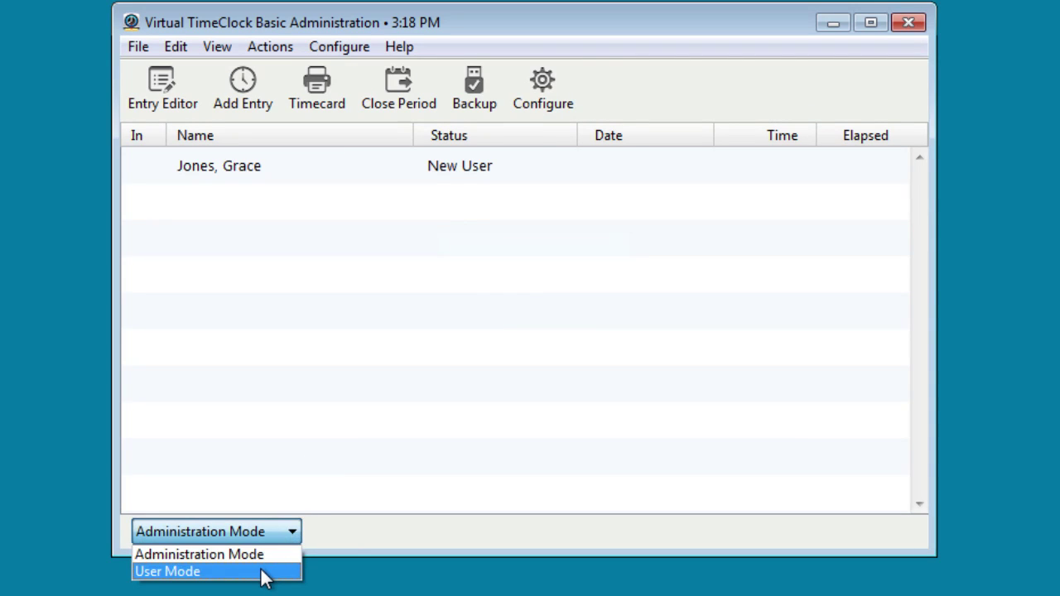
pyautogui.click(263, 571)
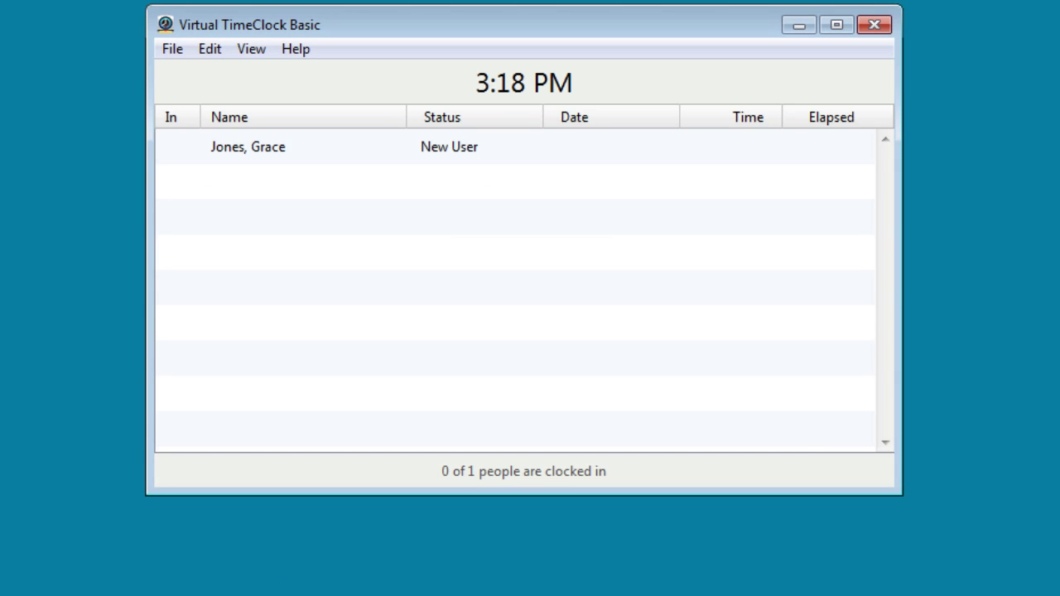
pyautogui.click(171, 51)
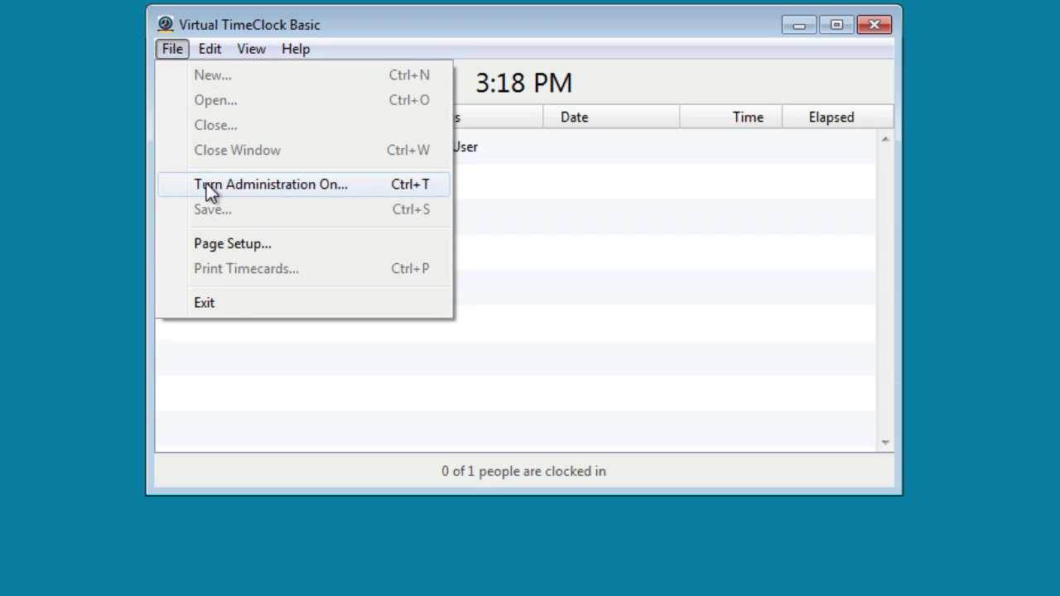
pyautogui.click(12, 199)
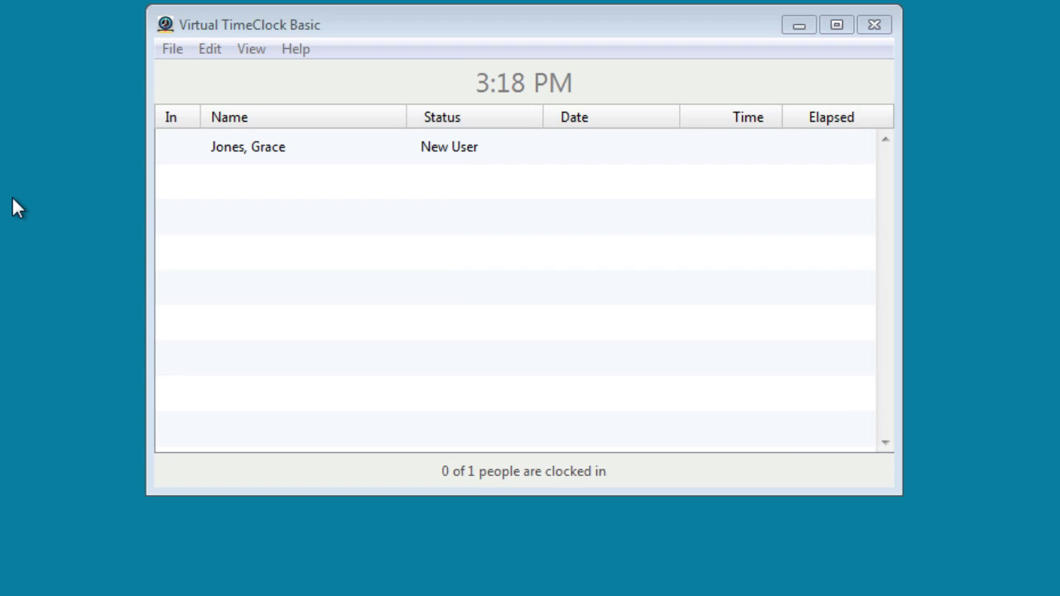
# - Set and confirm the new employee's password, then clock them in from User Status
pyautogui.click(265, 156)
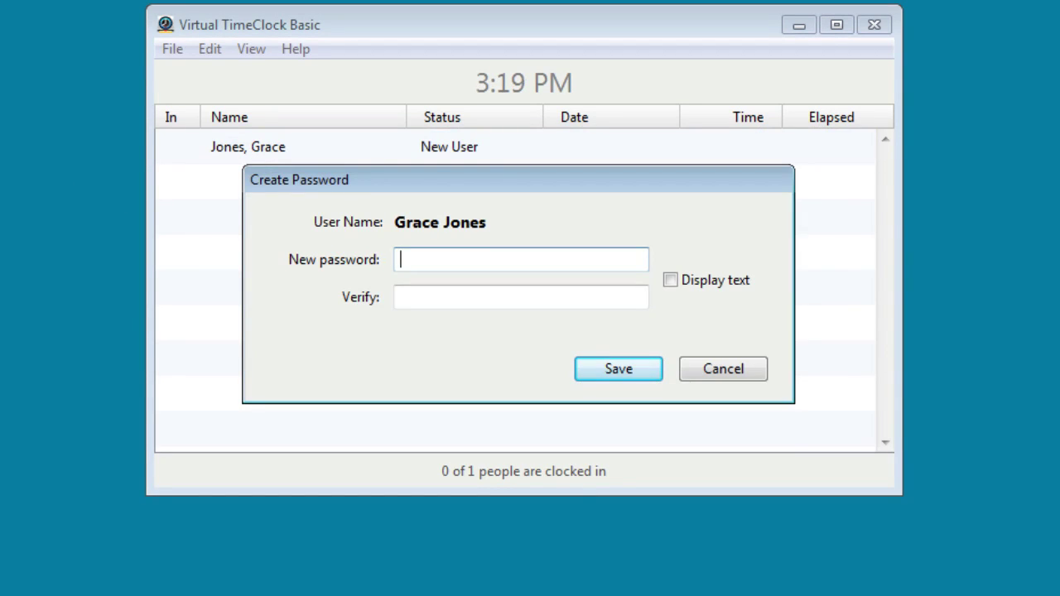
pyautogui.write('*****')
pyautogui.press('Tab')
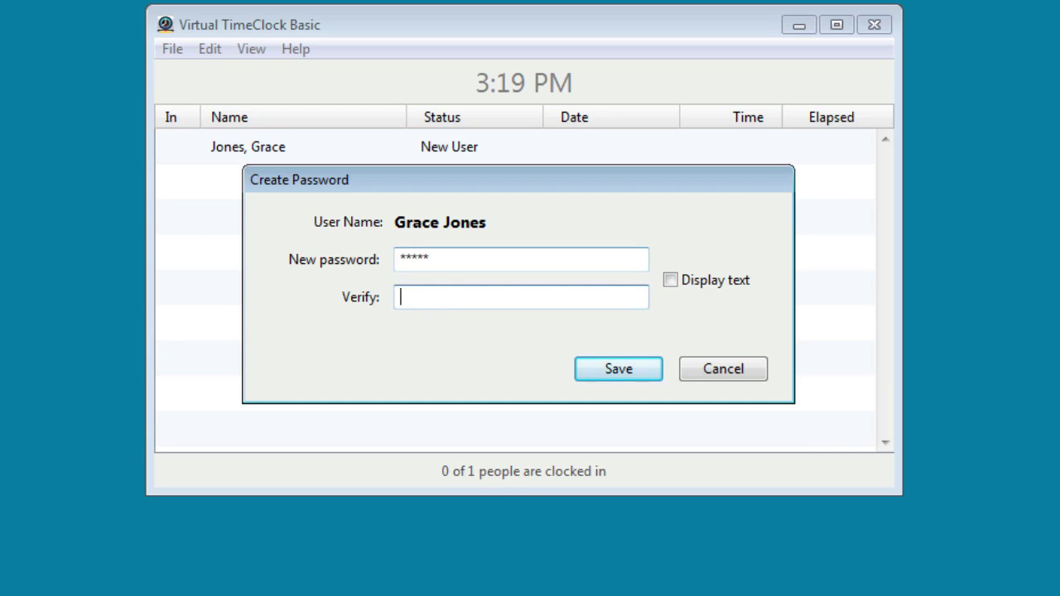
pyautogui.write('*****')
pyautogui.press('Return')
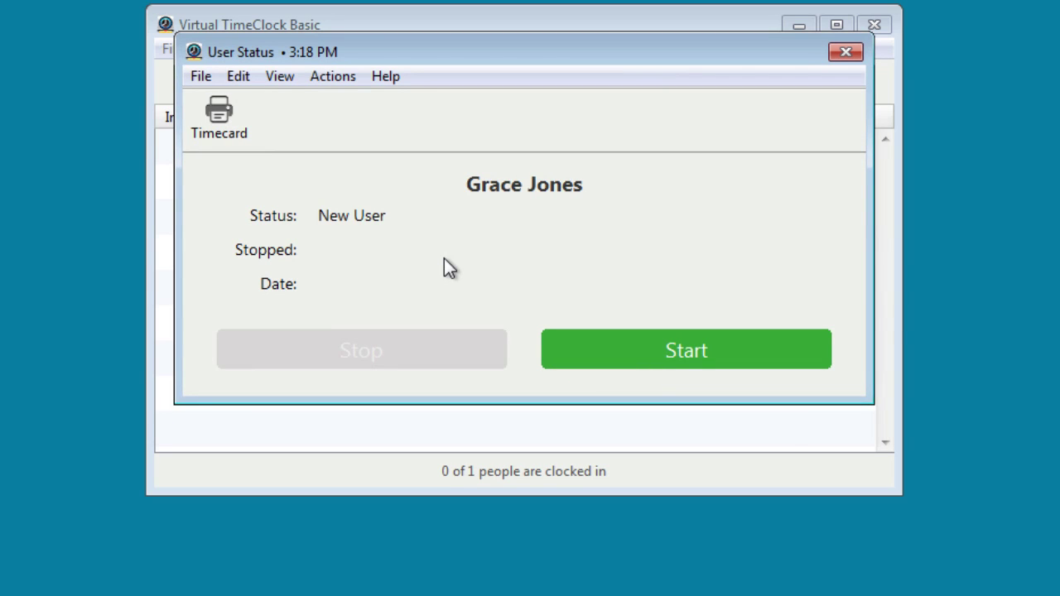
pyautogui.click(679, 354)
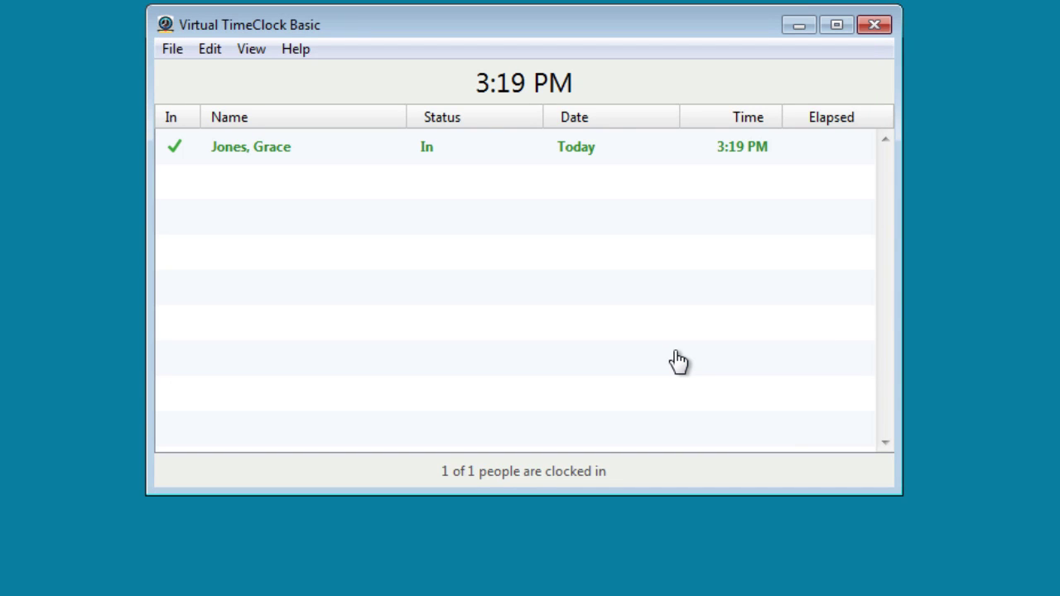